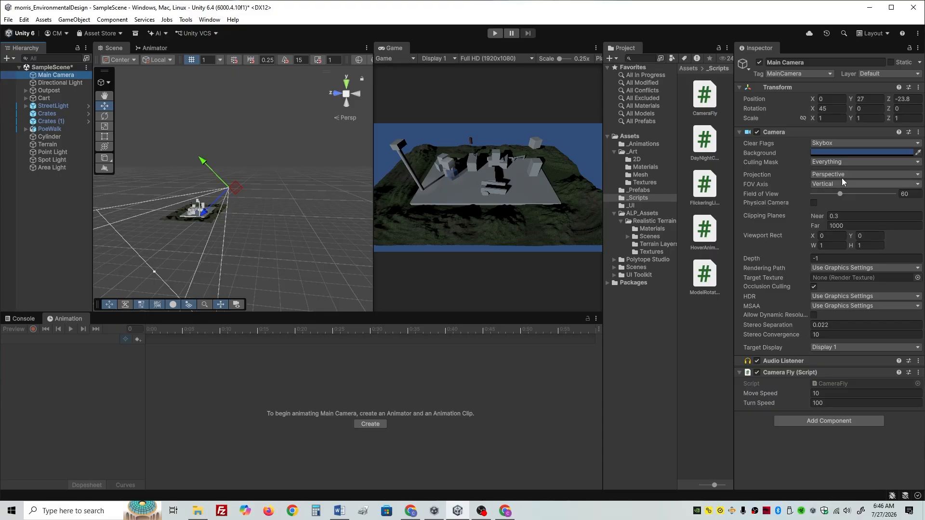
Switch the Main Camera's projection to Orthographic, try moving the camera farther back, and reduce its size to about 10.1
{"action": "left_click", "coordinate": [828, 175]}
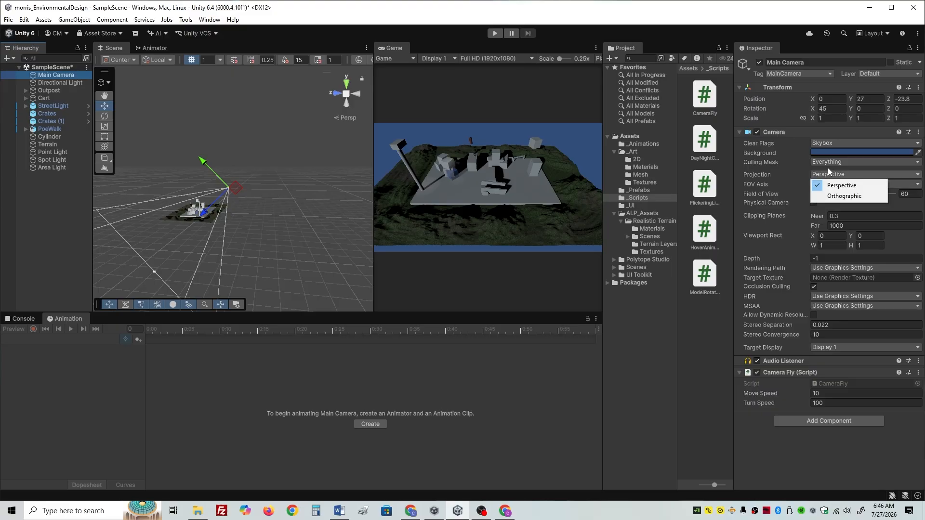
{"action": "left_click", "coordinate": [844, 196]}
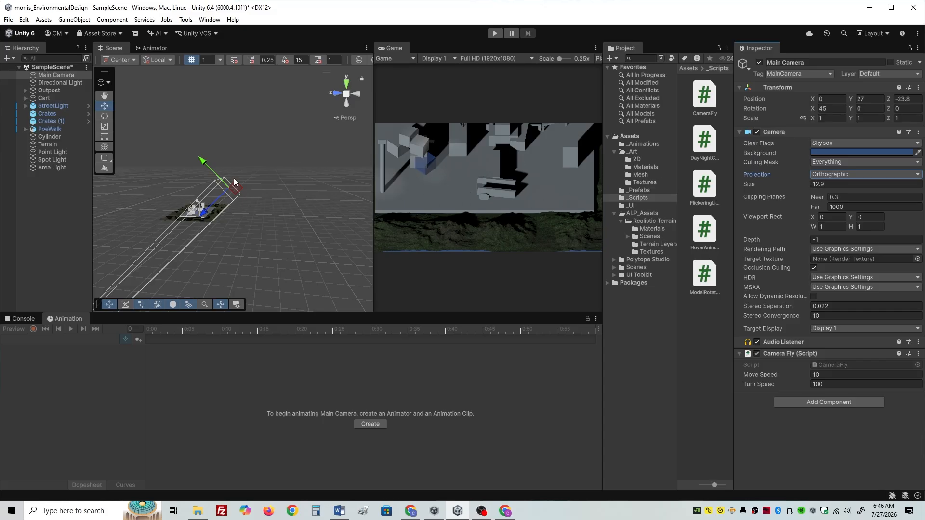
{"action": "left_click_drag", "start_coordinate": [234, 182], "coordinate": [323, 114]}
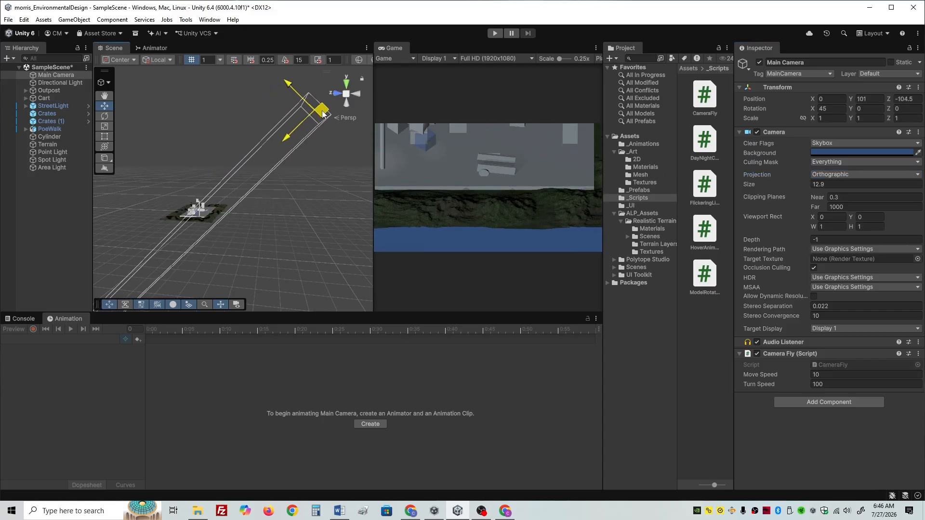
{"action": "key", "text": "ctrl+z"}
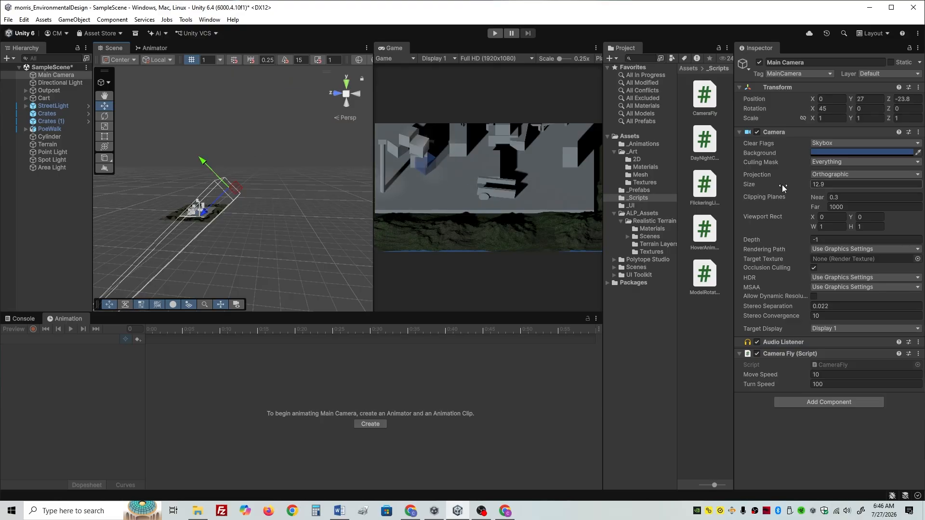
{"action": "mouse_move", "coordinate": [792, 185]}
{"action": "left_mouse_down"}
{"action": "mouse_move", "coordinate": [835, 177]}
{"action": "mouse_move", "coordinate": [782, 190]}
{"action": "left_mouse_up"}
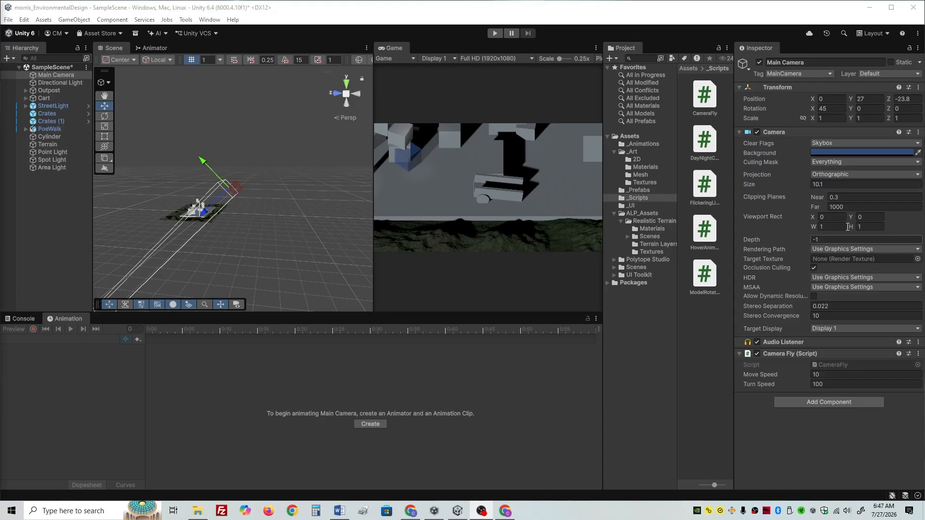
Switch the camera's projection to Perspective, try a field of view of about 7, and restore it to 60
{"action": "left_click", "coordinate": [844, 176]}
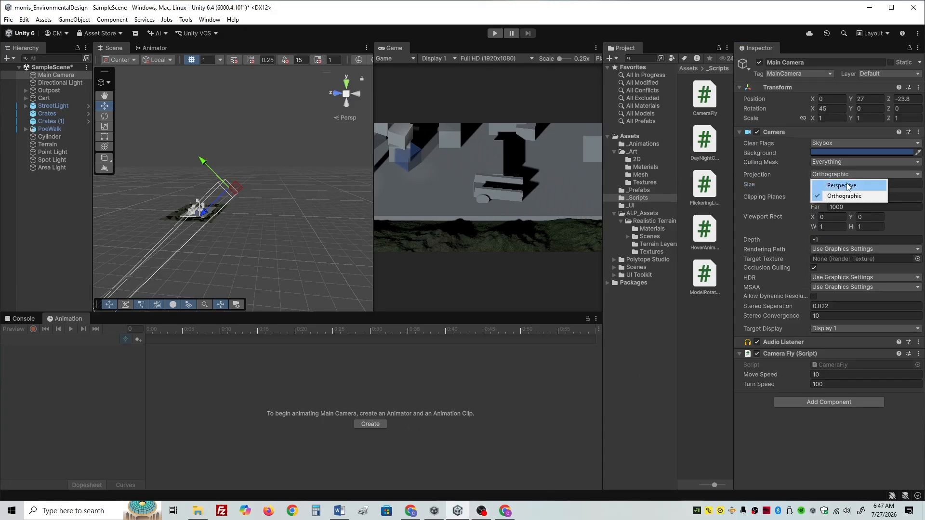
{"action": "left_click", "coordinate": [843, 185]}
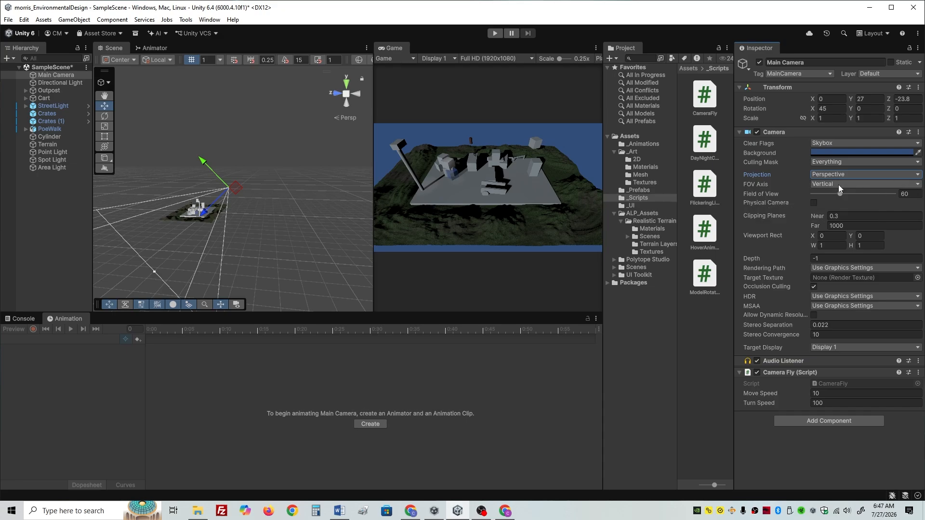
{"action": "left_click_drag", "start_coordinate": [840, 194], "coordinate": [816, 203]}
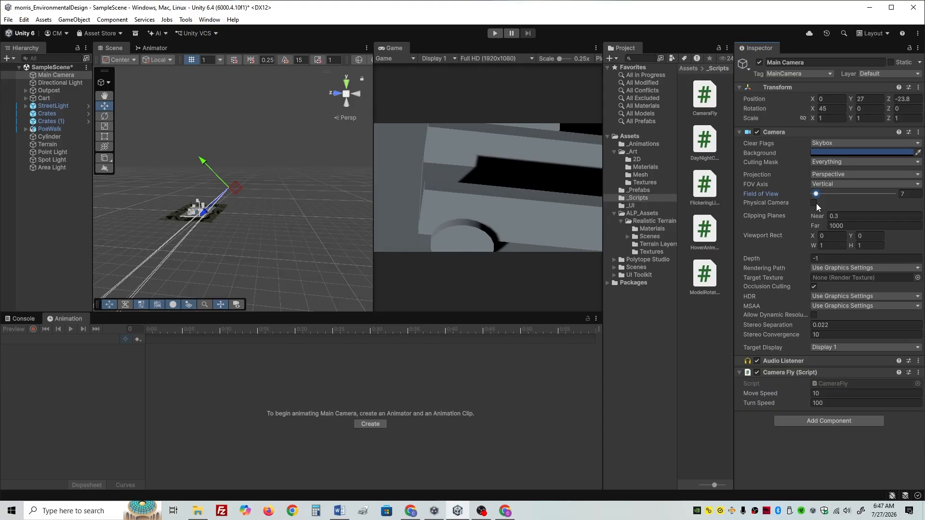
{"action": "left_click_drag", "start_coordinate": [816, 203], "coordinate": [831, 202]}
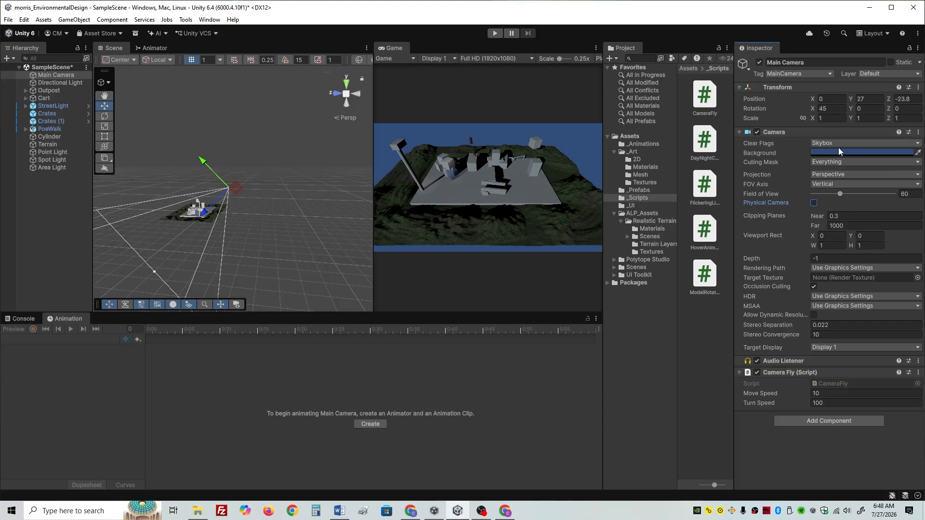
Set the Main Camera's clear flags to Solid Color with a black background, hex 000000
{"action": "mouse_move", "coordinate": [835, 156]}
{"action": "left_click", "coordinate": [834, 143]}
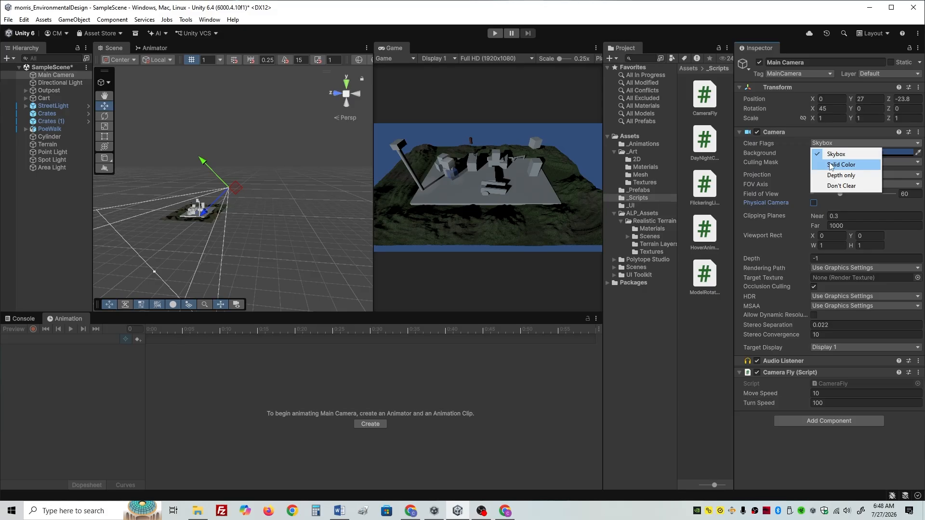
{"action": "left_click", "coordinate": [830, 164]}
{"action": "left_click", "coordinate": [833, 152]}
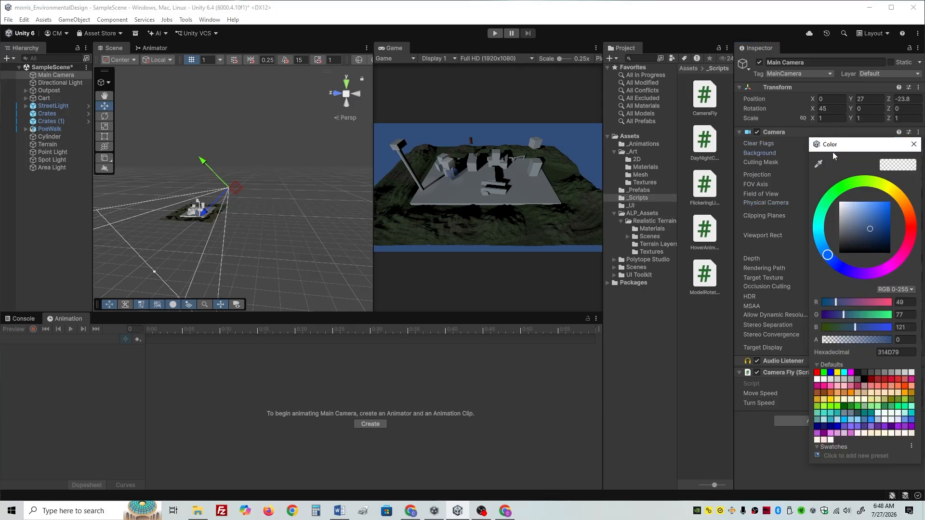
{"action": "left_click_drag", "start_coordinate": [851, 202], "coordinate": [822, 272]}
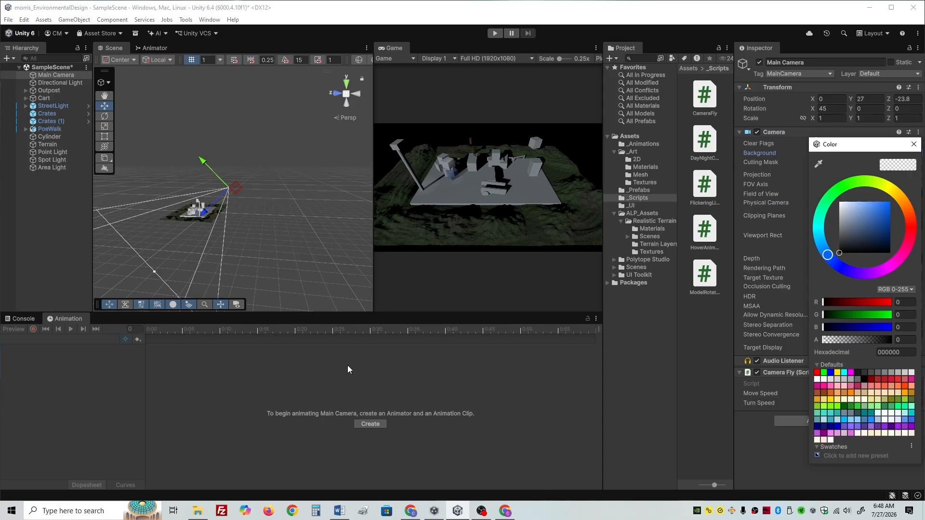
{"action": "left_click", "coordinate": [914, 144]}
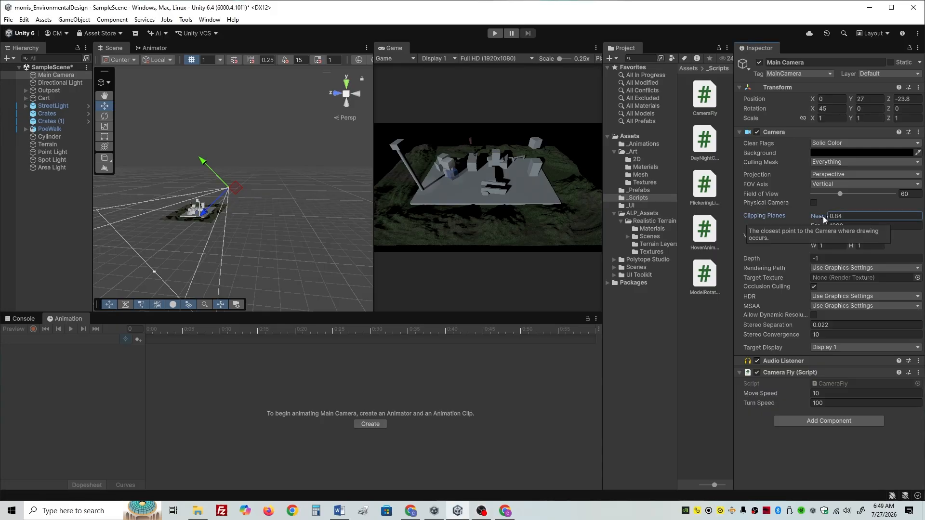
Try near clipping distances of about 152, 14 and 35 on the Main Camera, and restore the near plane to 0.3
{"action": "left_click_drag", "start_coordinate": [823, 216], "coordinate": [499, 235]}
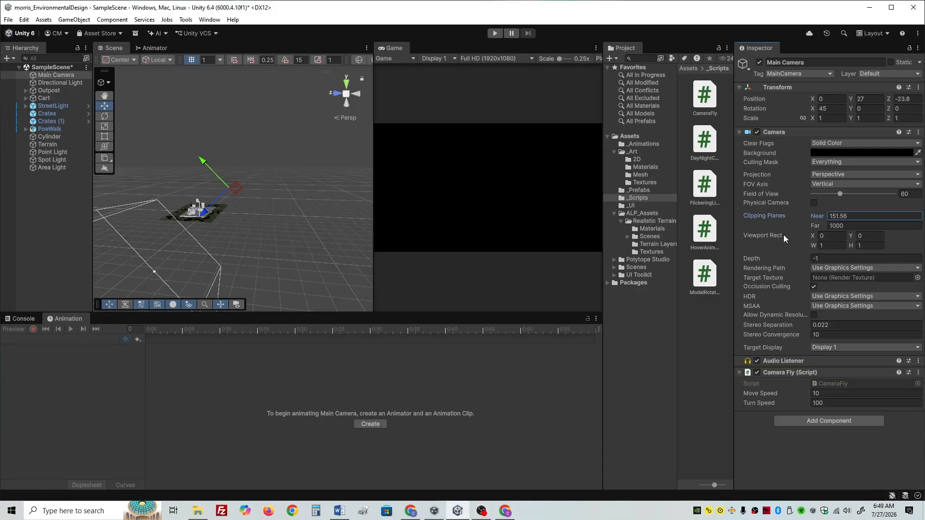
{"action": "left_click_drag", "start_coordinate": [826, 218], "coordinate": [676, 235]}
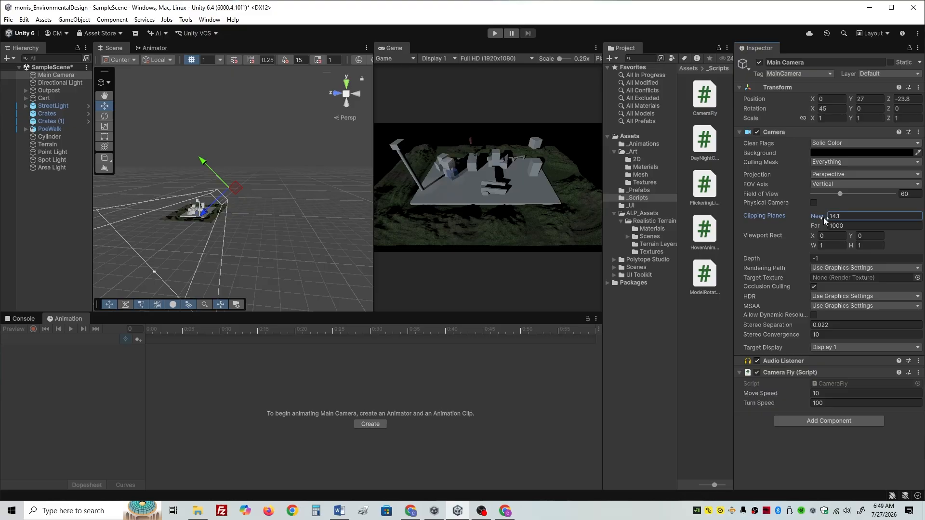
{"action": "left_click_drag", "start_coordinate": [826, 215], "coordinate": [867, 218]}
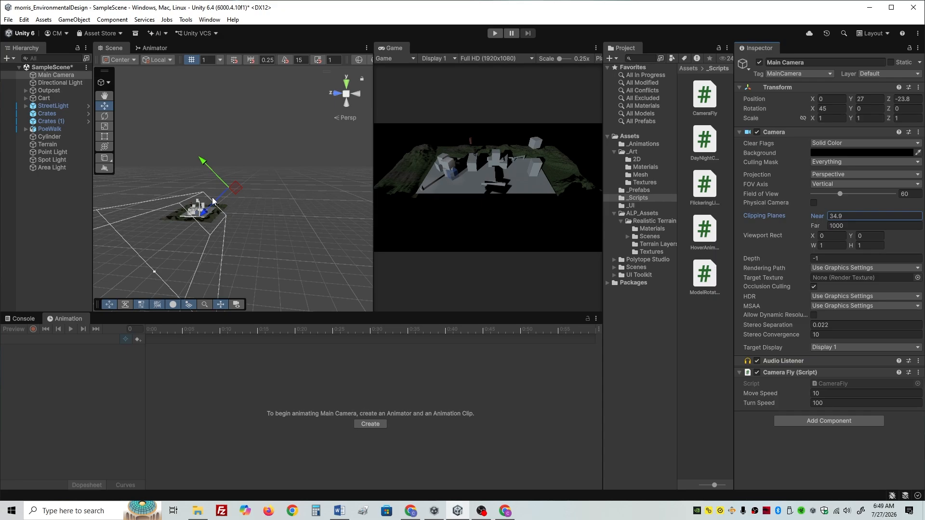
{"action": "left_click_drag", "start_coordinate": [816, 216], "coordinate": [805, 218]}
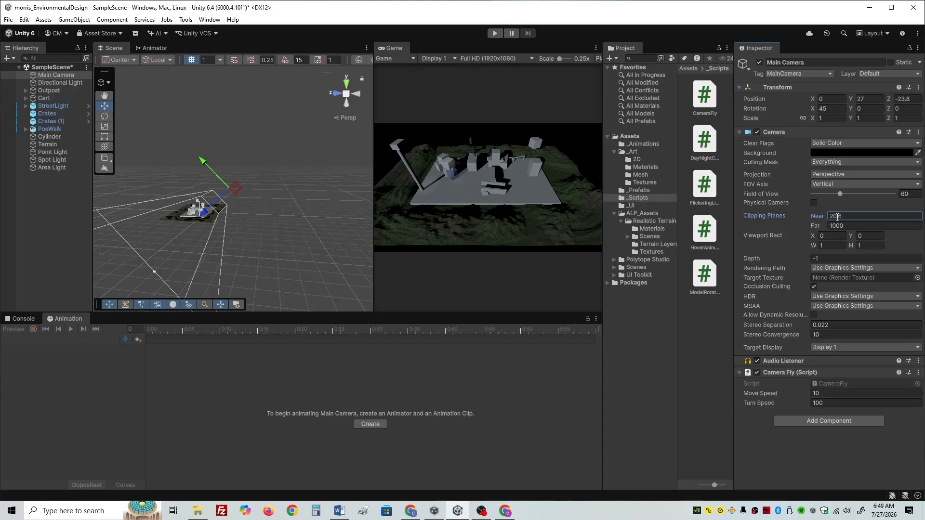
{"action": "left_click", "coordinate": [858, 216]}
{"action": "type", "text": "10.2"}
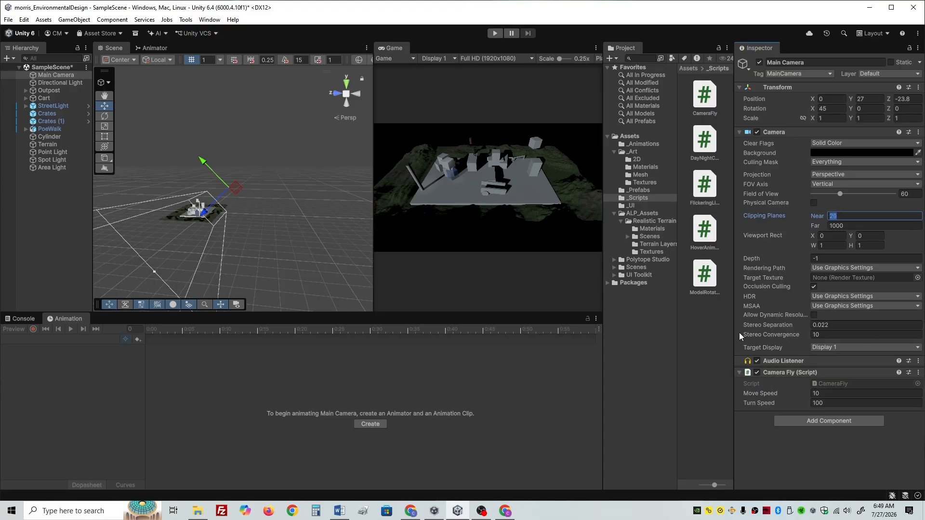
{"action": "key", "text": "Return"}
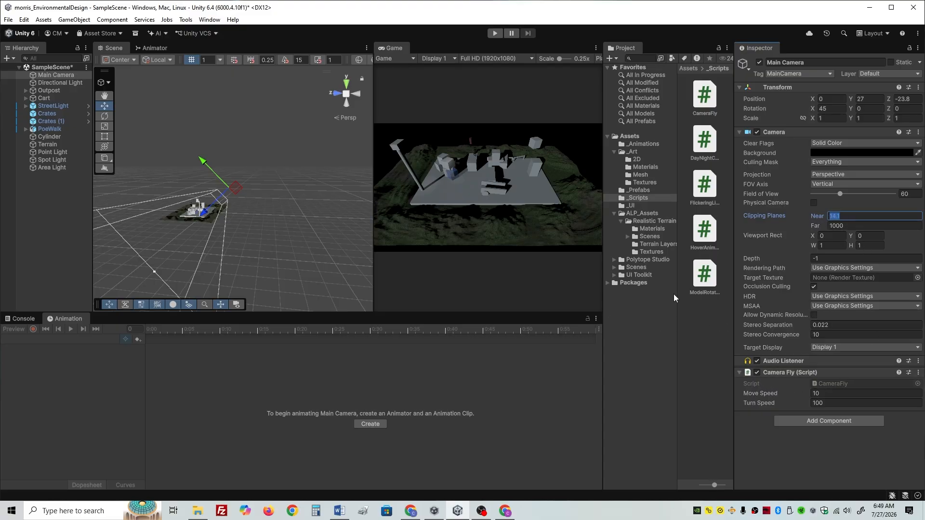
{"action": "type", "text": "0.3"}
{"action": "key", "text": "Return"}
Try far clipping distances of about 840, 20 and 46 on the Main Camera, and restore the far plane to 1000
{"action": "left_click", "coordinate": [817, 225]}
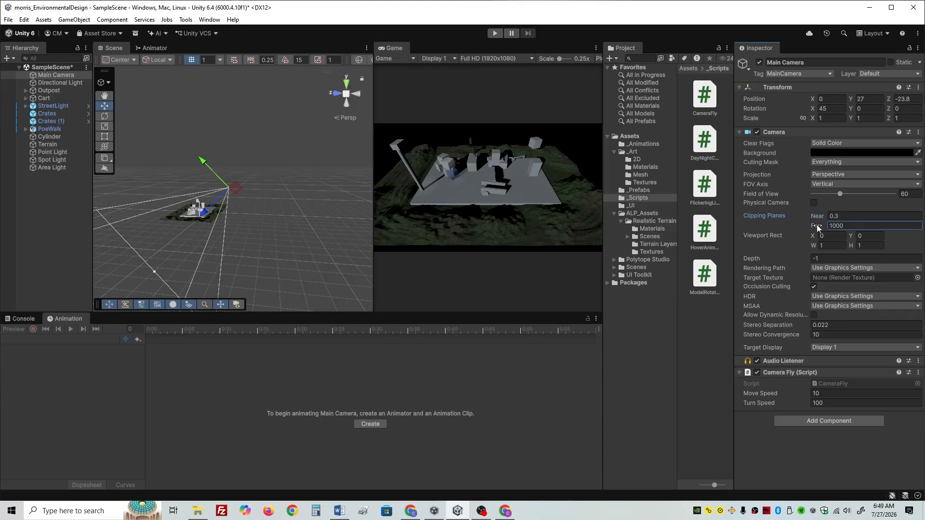
{"action": "left_click_drag", "start_coordinate": [817, 224], "coordinate": [741, 230]}
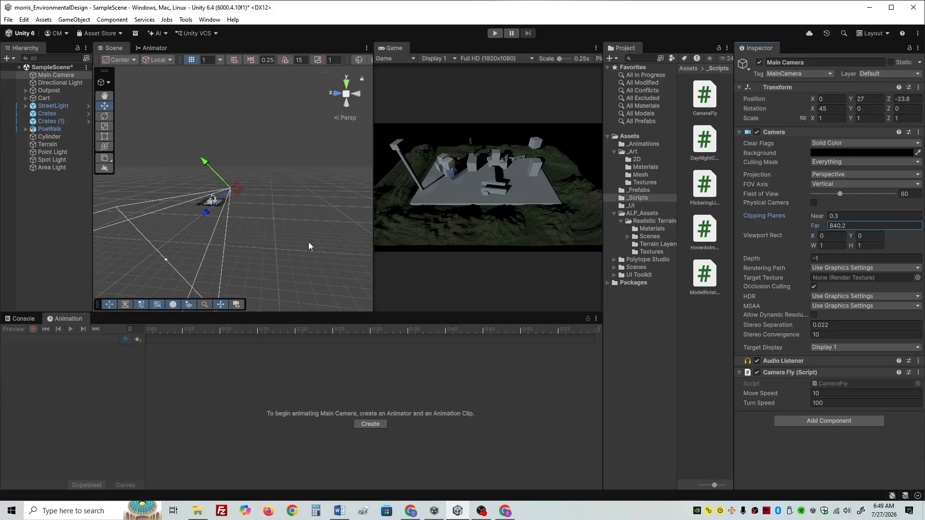
{"action": "left_click_drag", "start_coordinate": [308, 242], "coordinate": [103, 309], "text": "alt"}
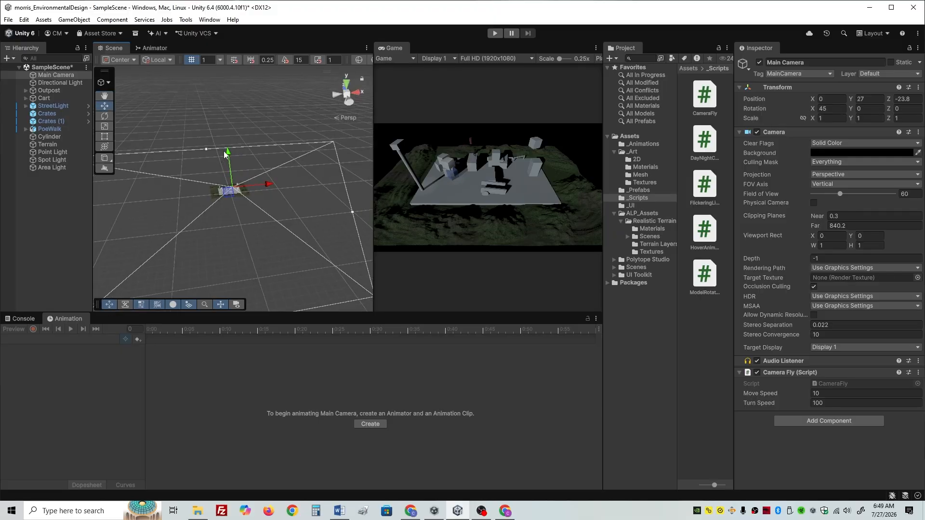
{"action": "left_click", "coordinate": [874, 225]}
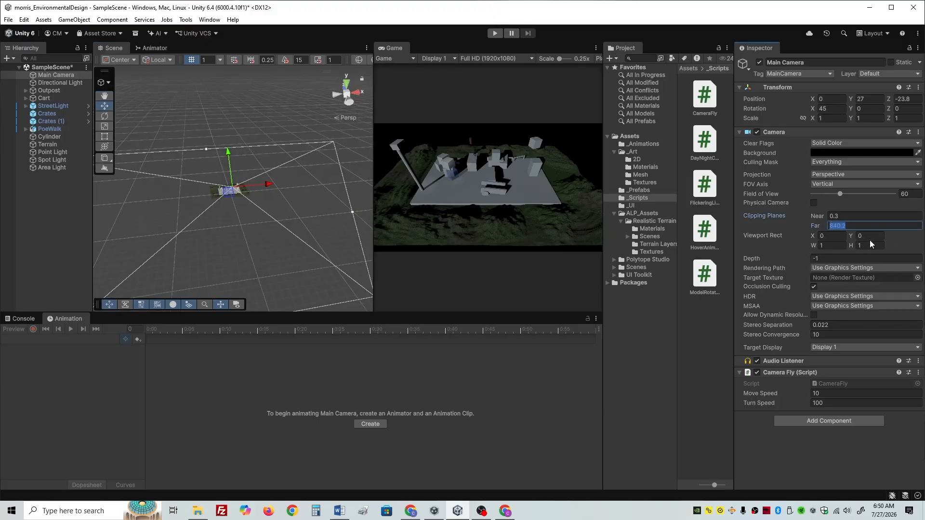
{"action": "type", "text": "20"}
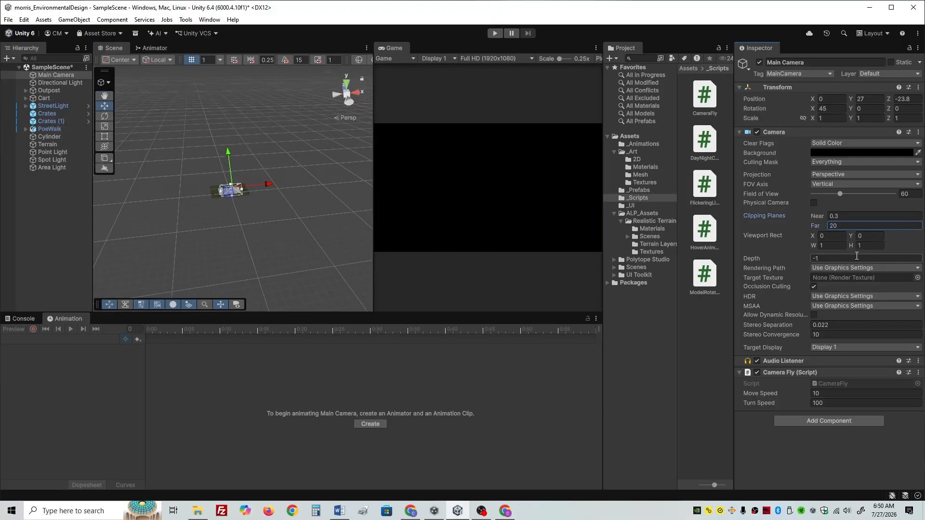
{"action": "left_click_drag", "start_coordinate": [219, 203], "coordinate": [447, 144], "text": "alt"}
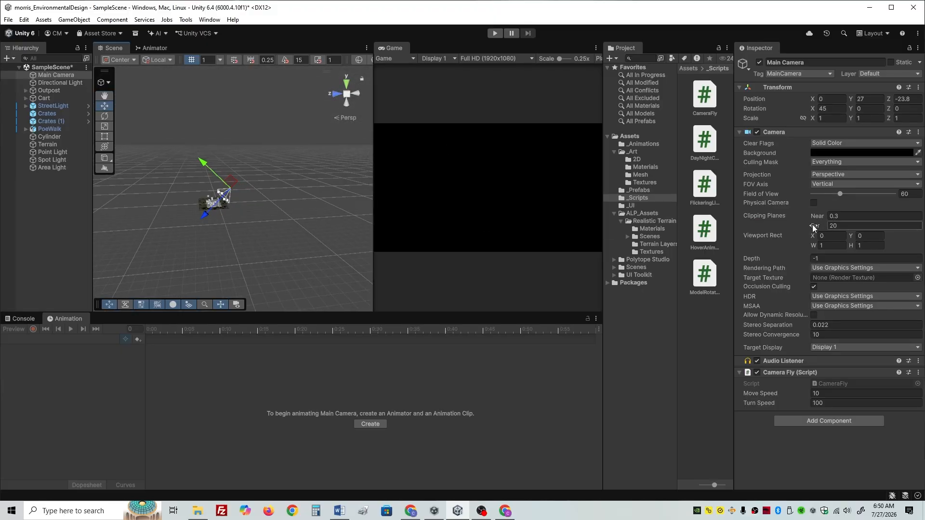
{"action": "left_click_drag", "start_coordinate": [813, 227], "coordinate": [858, 226]}
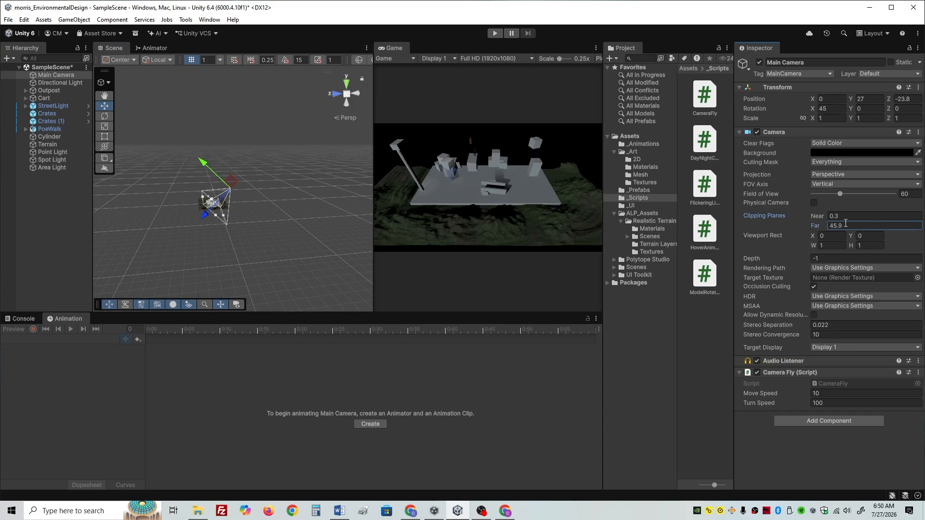
{"action": "left_click", "coordinate": [839, 229]}
{"action": "type", "text": "1000"}
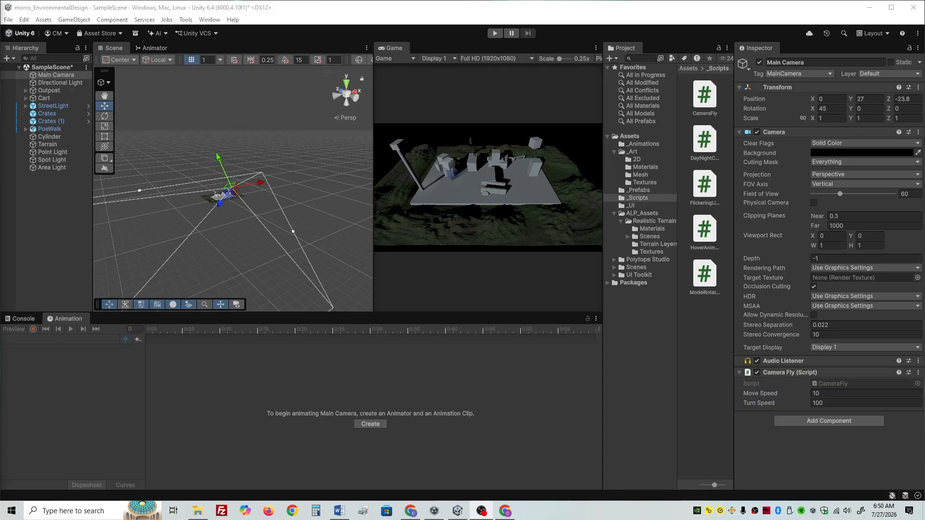
Add a new layer named hiddenSecrets as User Layer 3
{"action": "left_click", "coordinate": [874, 74]}
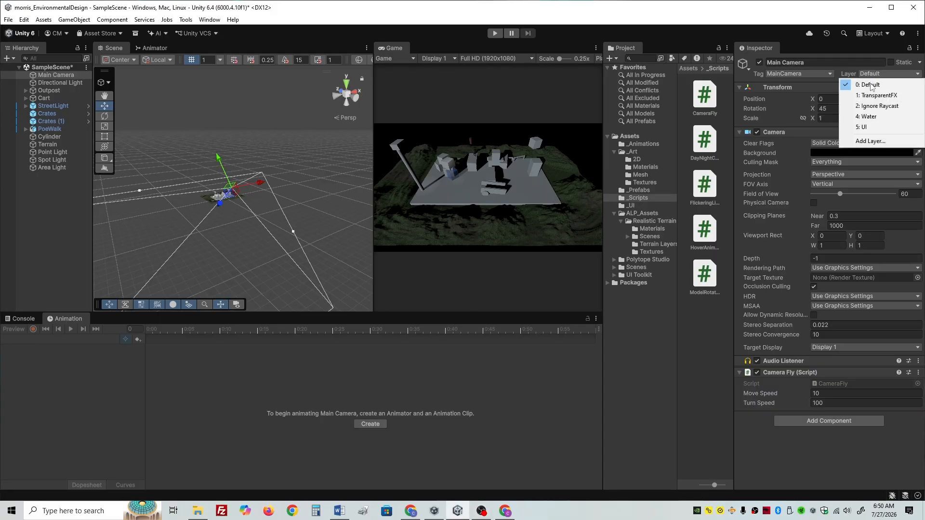
{"action": "left_click", "coordinate": [868, 142]}
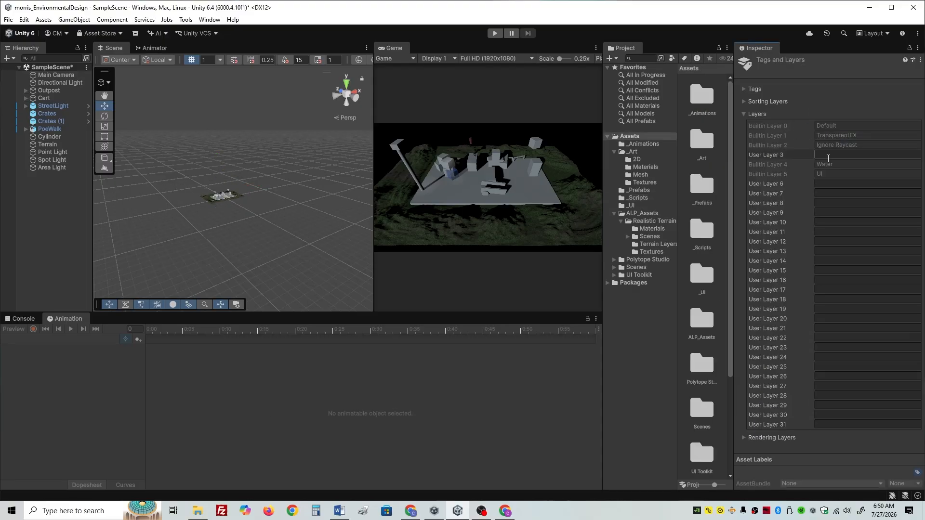
{"action": "left_click", "coordinate": [822, 154]}
{"action": "type", "text": "hiddensec"}
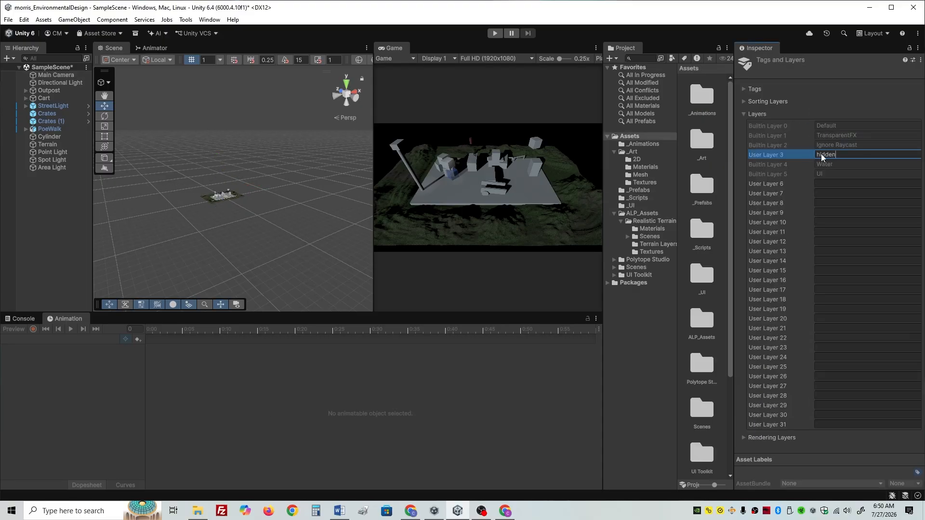
{"action": "key", "text": "BackSpace"}
{"action": "key", "text": "BackSpace"}
{"action": "key", "text": "BackSpace"}
{"action": "type", "text": "Scre"}
{"action": "key", "text": "BackSpace"}
{"action": "key", "text": "BackSpace"}
{"action": "key", "text": "BackSpace"}
{"action": "type", "text": "ecrets"}
Assign the Crates object beside the ramp to the hiddenSecrets layer
{"action": "left_click", "coordinate": [49, 116]}
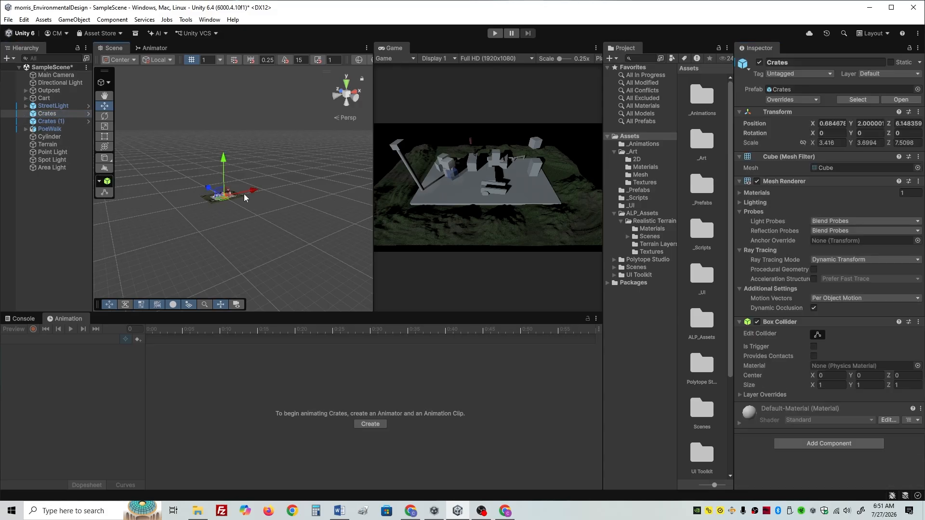
{"action": "key", "text": "f"}
{"action": "left_click_drag", "start_coordinate": [229, 207], "coordinate": [345, 337], "text": "alt"}
{"action": "scroll", "coordinate": [294, 300], "scroll_direction": "down", "scroll_amount": 4}
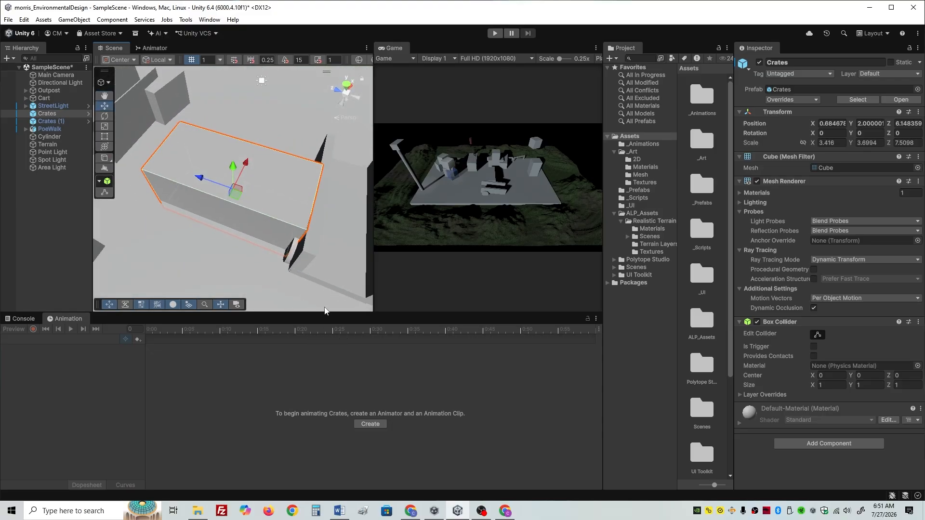
{"action": "scroll", "coordinate": [328, 307], "scroll_direction": "down", "scroll_amount": 3}
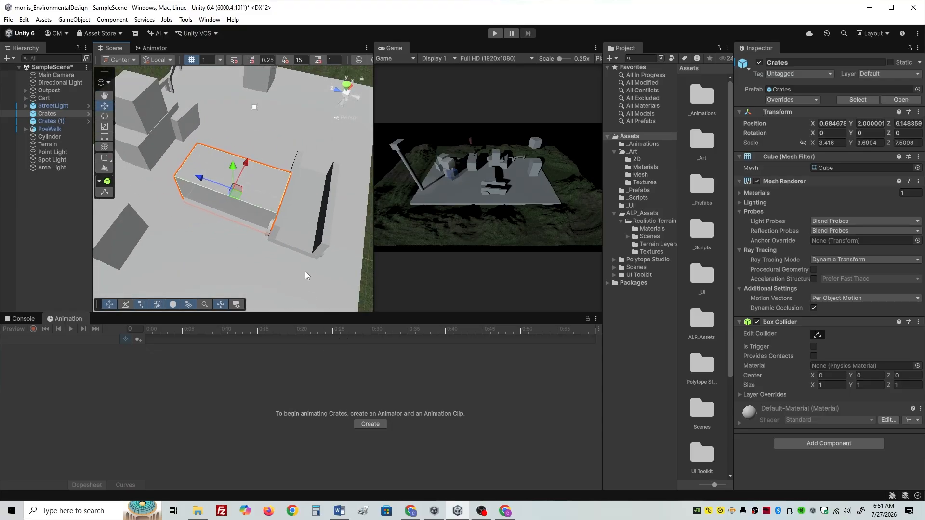
{"action": "left_click", "coordinate": [199, 185]}
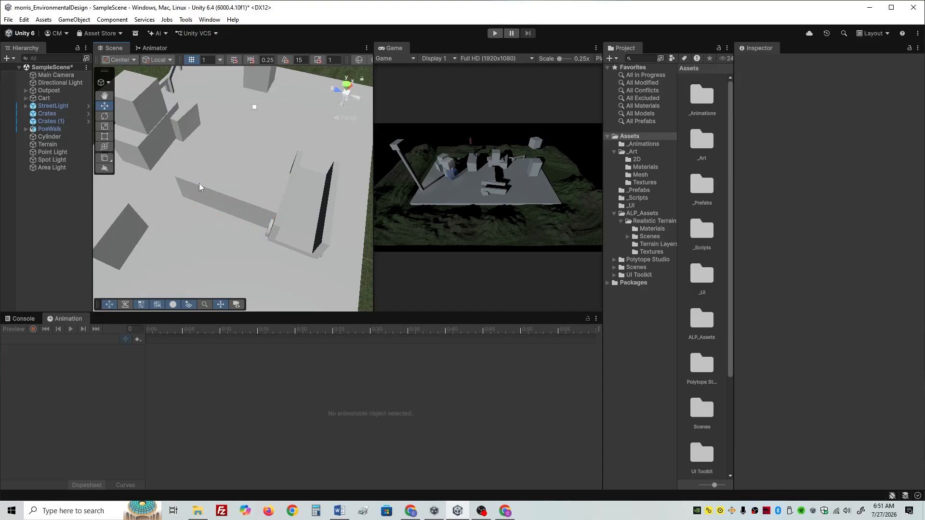
{"action": "left_click", "coordinate": [232, 186]}
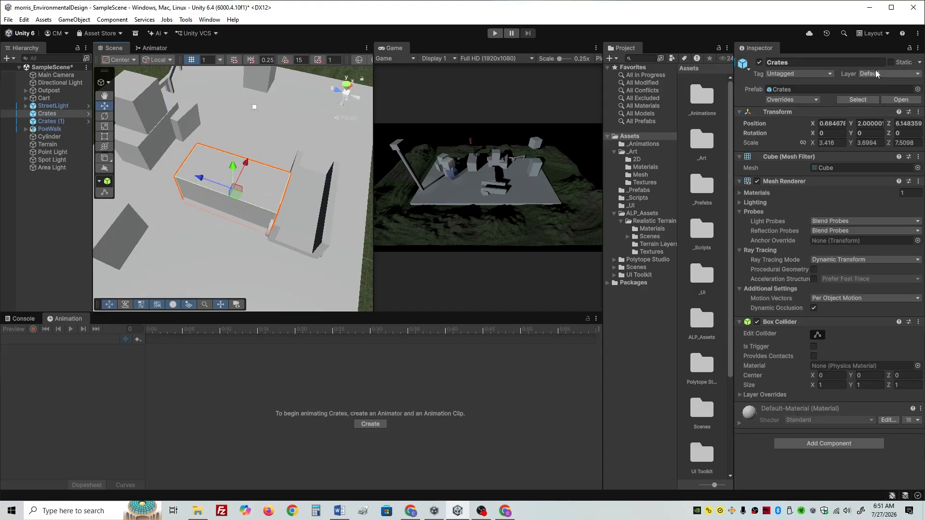
{"action": "left_click", "coordinate": [875, 70]}
{"action": "left_click", "coordinate": [870, 120]}
Set the Main Camera's culling mask to Nothing
{"action": "left_click", "coordinate": [59, 75]}
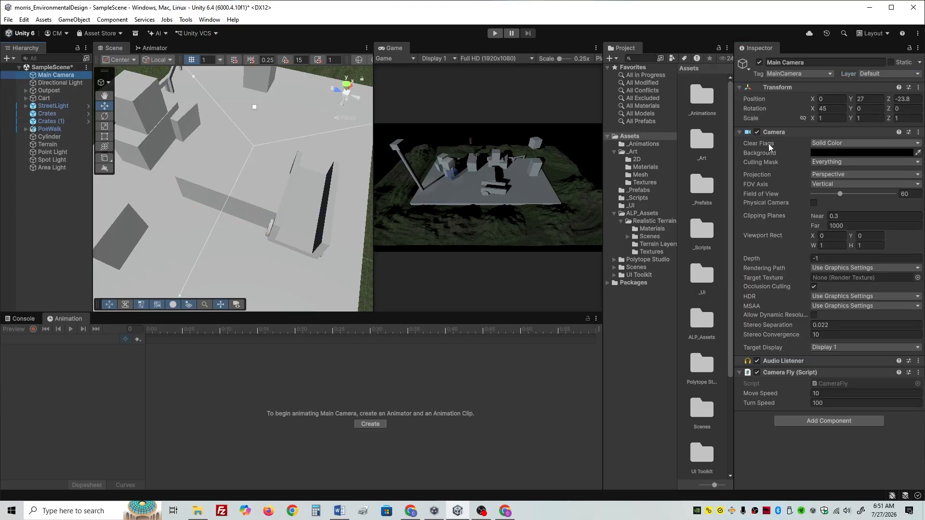
{"action": "left_click", "coordinate": [822, 162]}
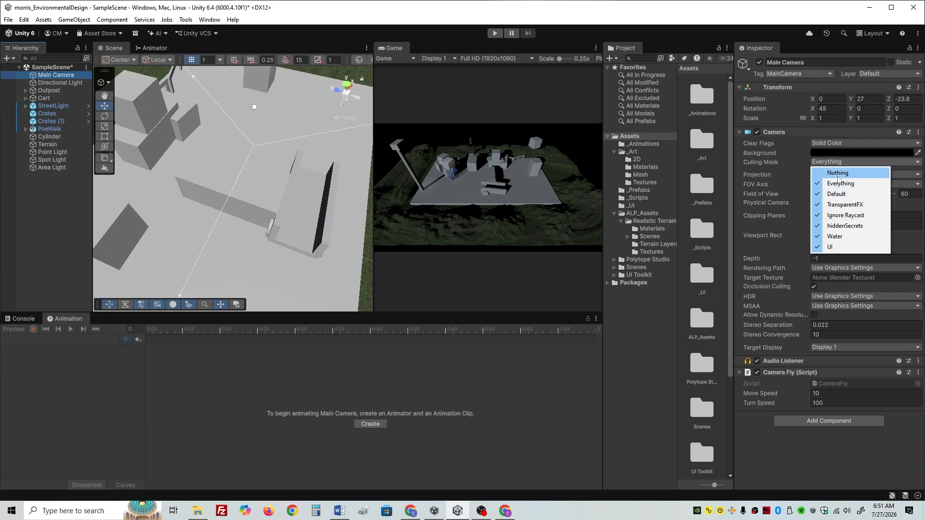
{"action": "left_click", "coordinate": [837, 173]}
Add Default, TransparentFX, Ignore Raycast, Water and UI to the Main Camera's culling mask, leaving out hiddenSecrets
{"action": "left_click", "coordinate": [834, 161]}
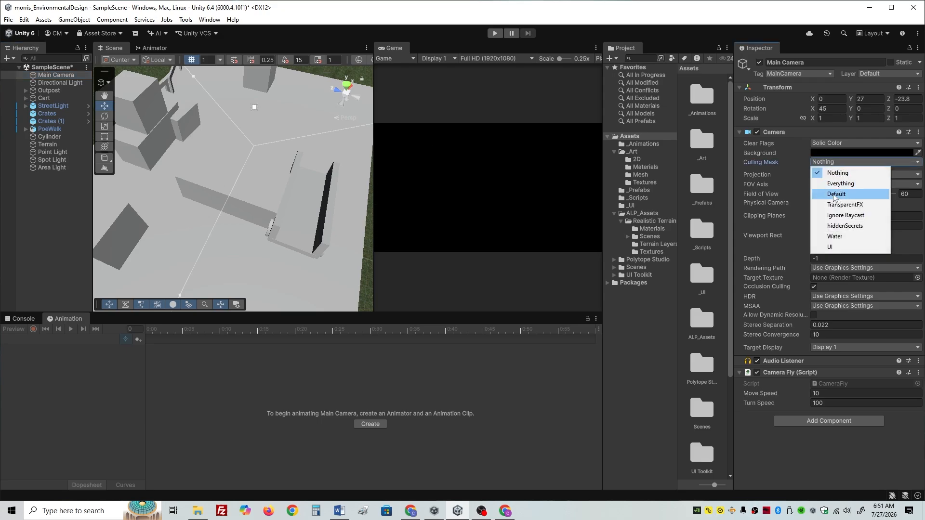
{"action": "left_click", "coordinate": [837, 193]}
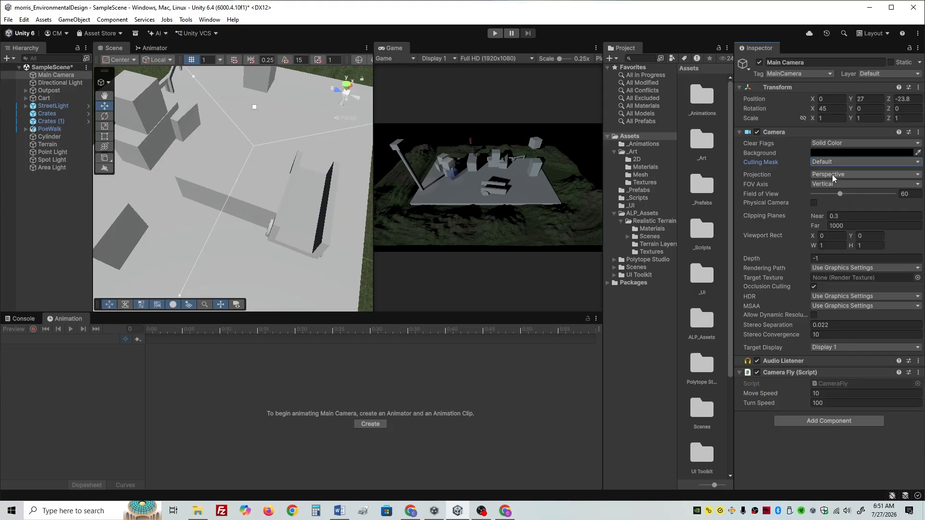
{"action": "left_click", "coordinate": [835, 163]}
{"action": "left_click", "coordinate": [839, 205]}
{"action": "left_click", "coordinate": [834, 162]}
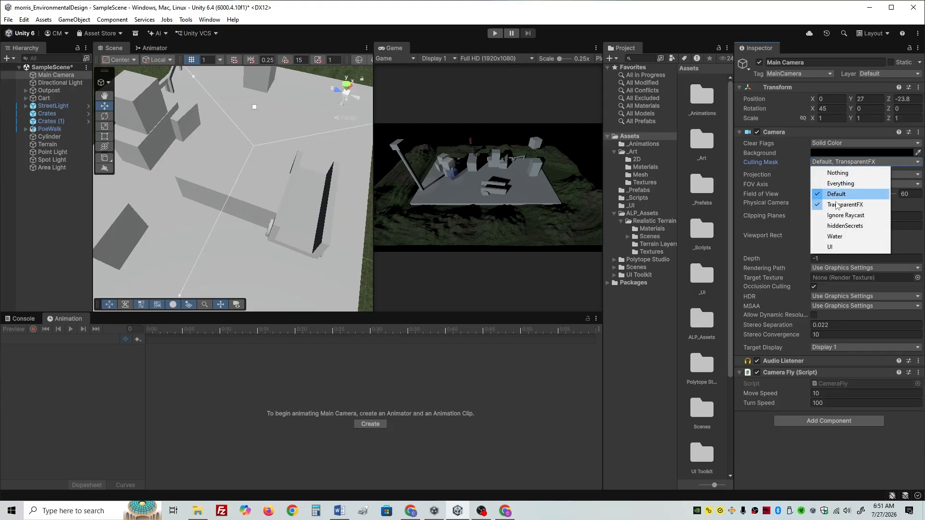
{"action": "left_click", "coordinate": [832, 216]}
{"action": "left_click", "coordinate": [835, 162]}
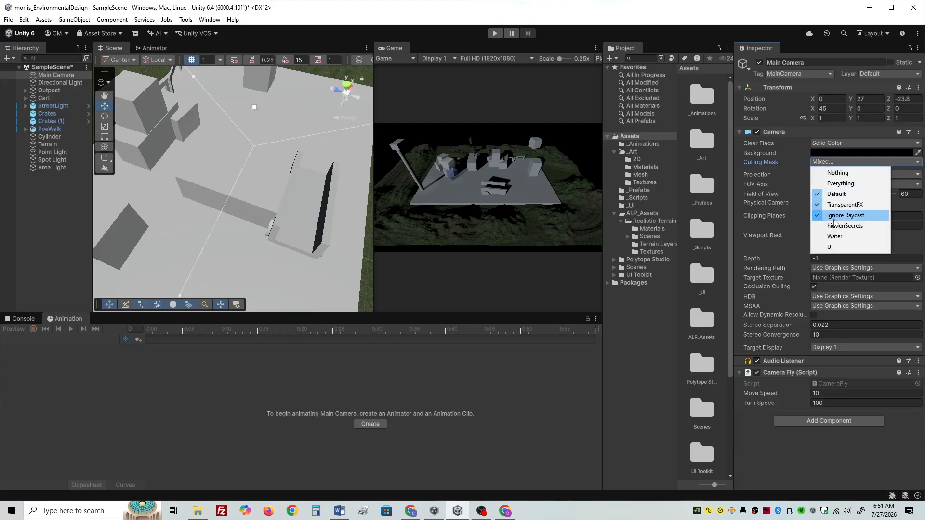
{"action": "left_click", "coordinate": [833, 236]}
{"action": "left_click", "coordinate": [835, 162]}
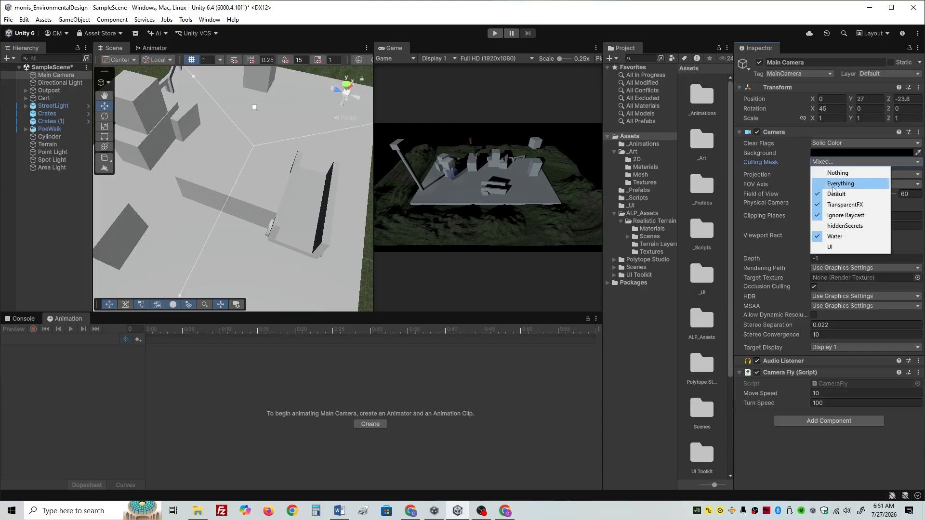
{"action": "left_click", "coordinate": [830, 248]}
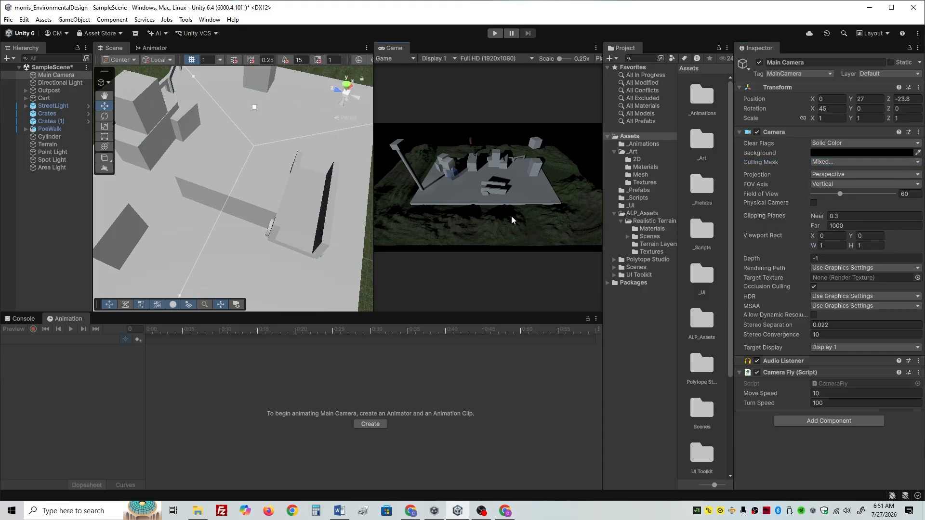
Check the Crates object's layer, and set the Main Camera's culling mask back to Everything
{"action": "left_click", "coordinate": [244, 204]}
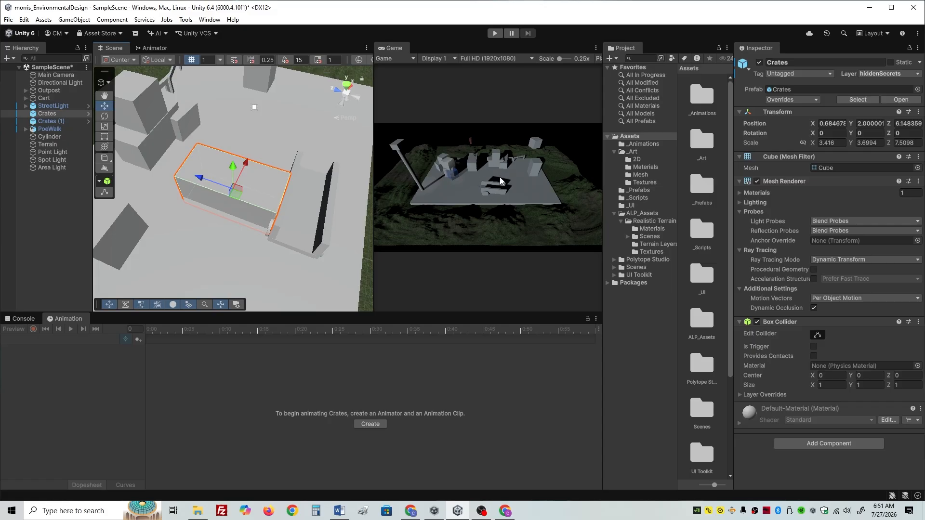
{"action": "left_click", "coordinate": [67, 83]}
{"action": "left_click", "coordinate": [68, 76]}
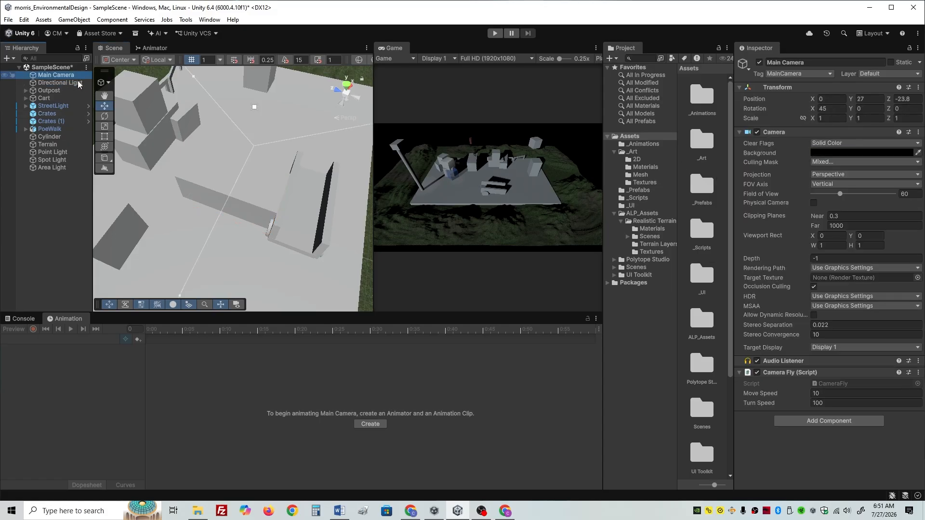
{"action": "left_click", "coordinate": [821, 160]}
{"action": "left_click", "coordinate": [833, 181]}
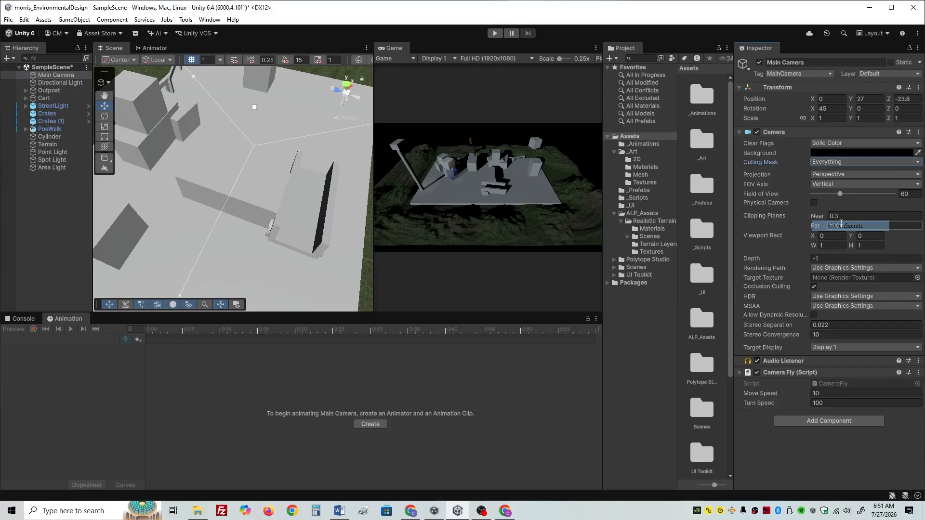